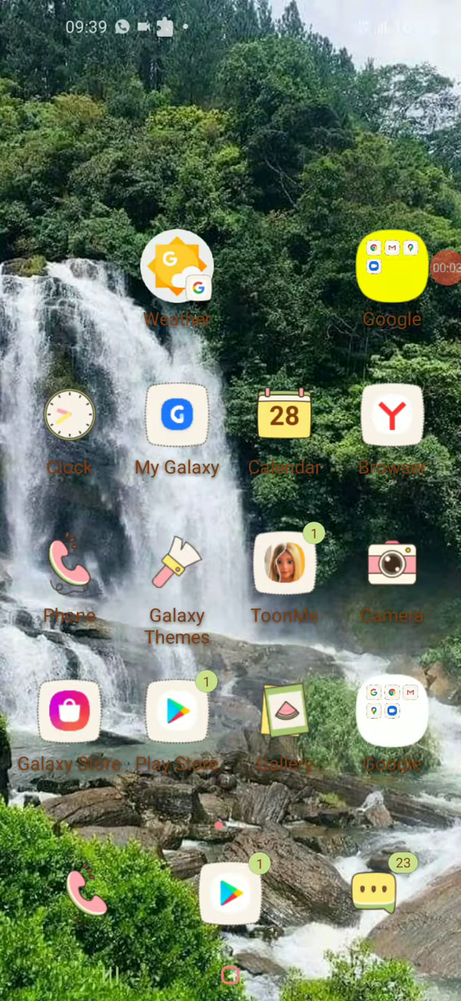
Browse the installed apps pages, then return to the home screen.
left_click_drag(230, 782, 230, 391)
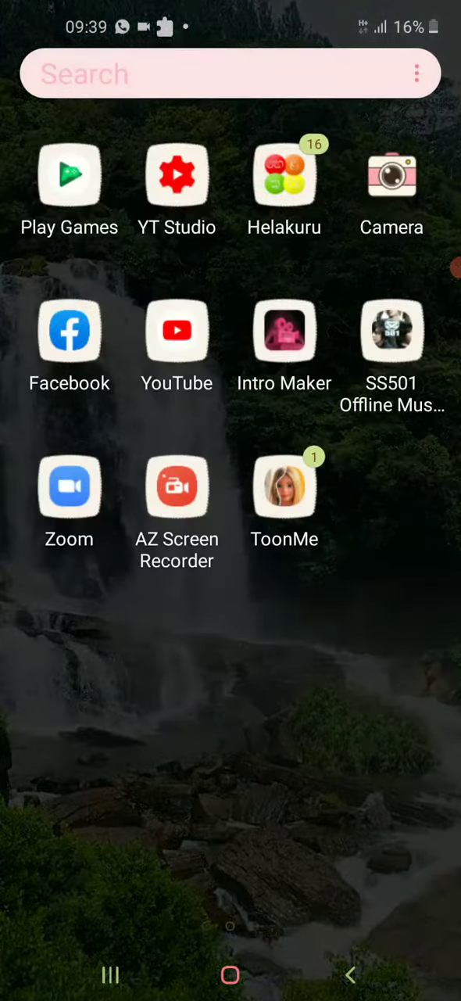
left_click_drag(79, 469, 391, 469)
key("Escape")
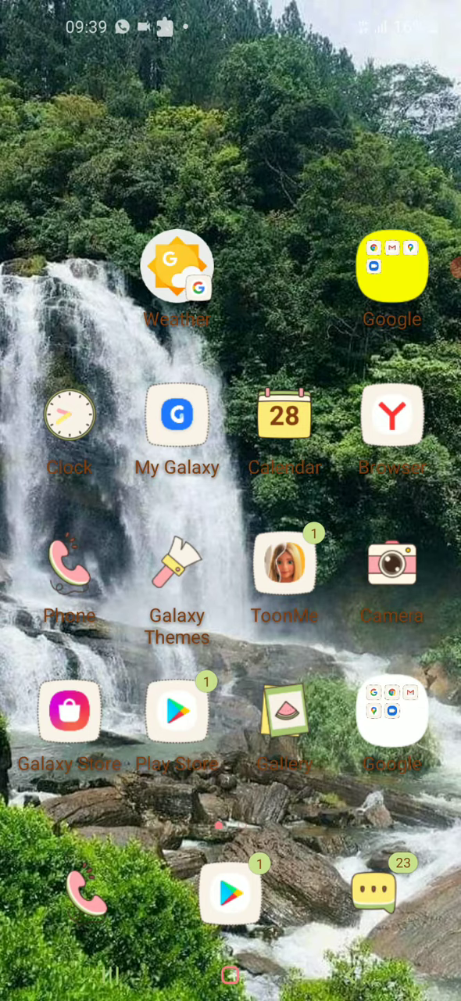
Dial #678# in the Phone app and run the code.
left_click(70, 564)
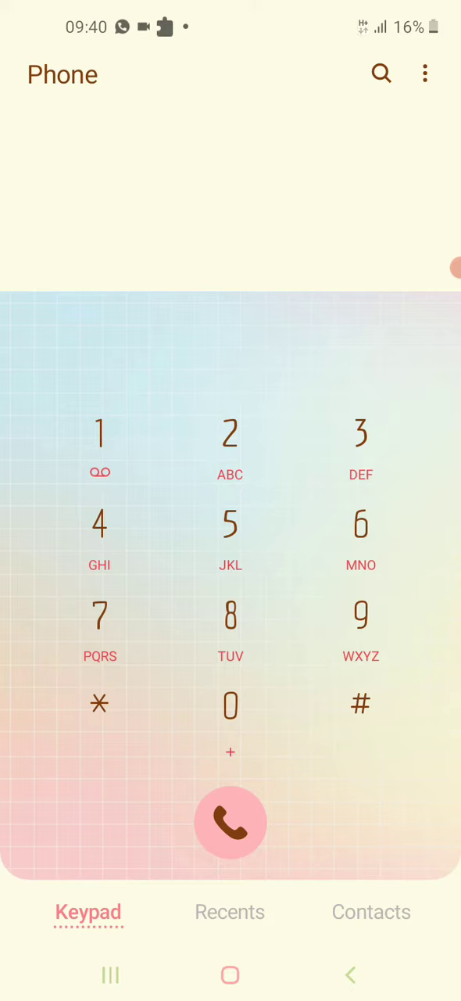
left_click(361, 704)
left_click(361, 535)
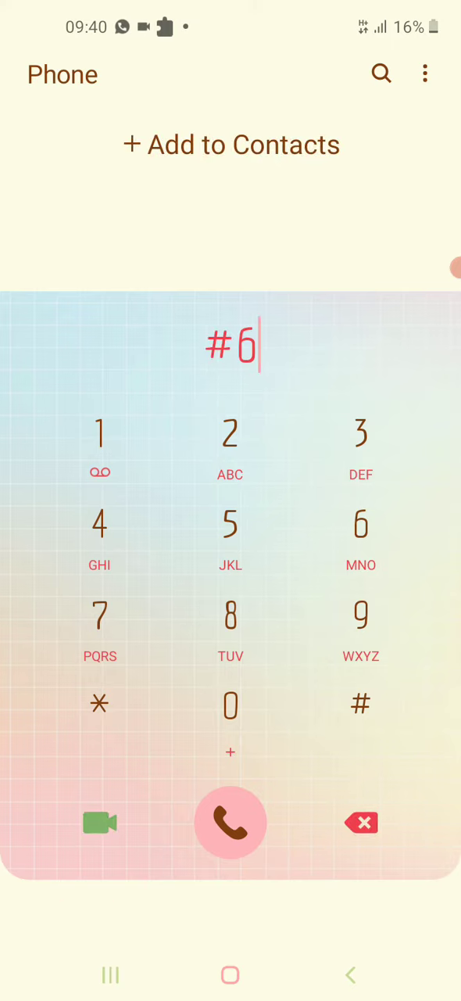
left_click(100, 625)
left_click(230, 626)
left_click(361, 704)
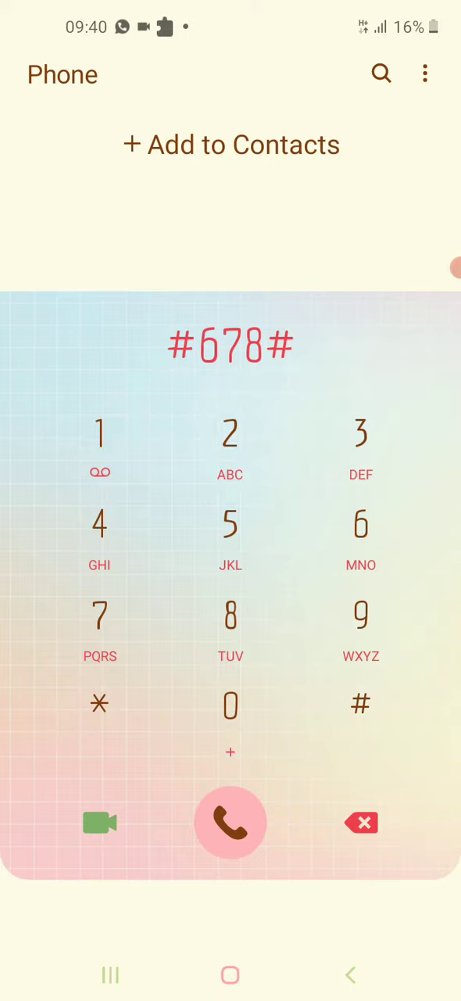
left_click(230, 822)
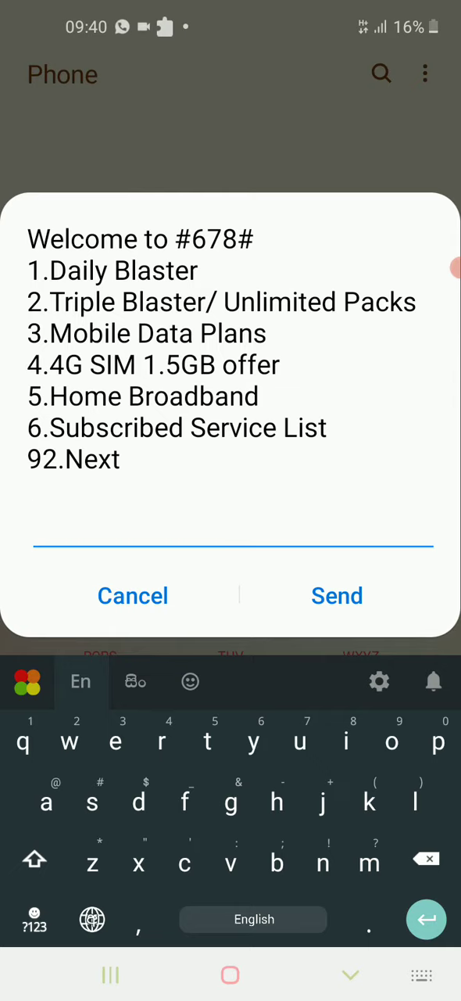
Reply 4 to the USSD menu to request the 4G SIM 1.5GB offer.
left_click(35, 920)
type("4")
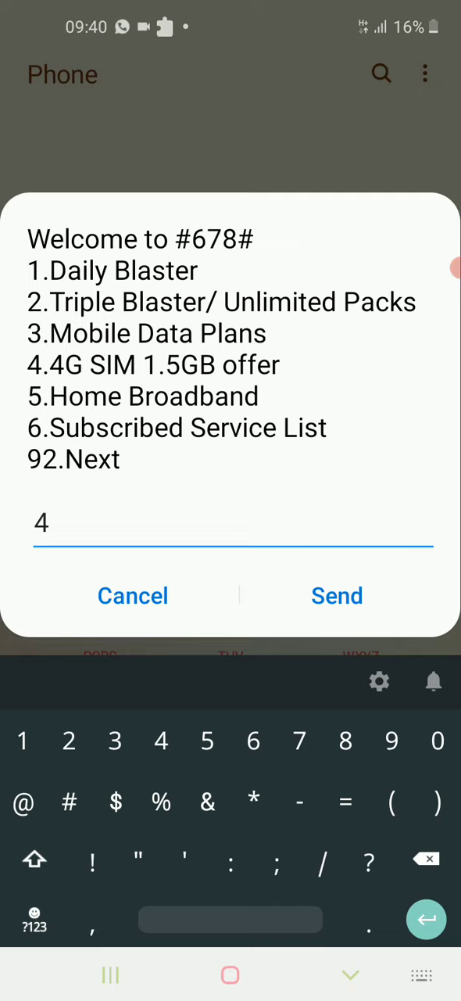
left_click_drag(368, 250, 442, 258)
left_click(441, 258)
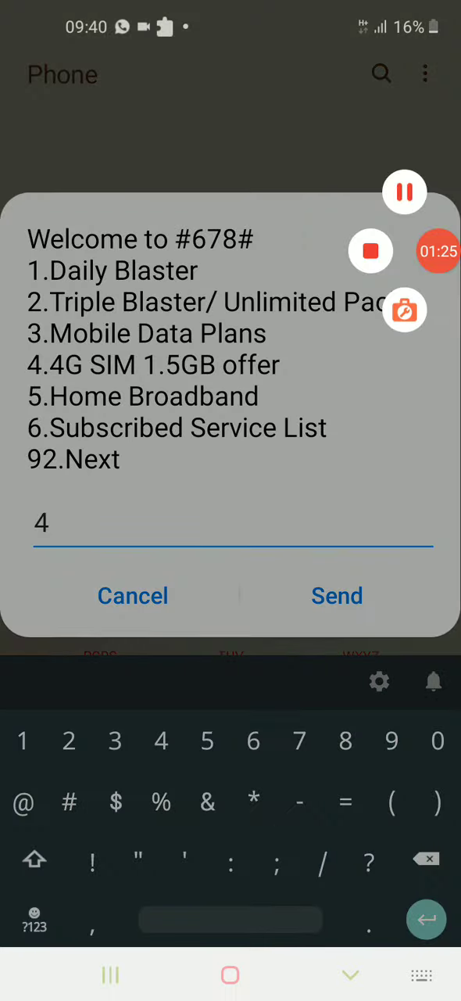
left_click(230, 501)
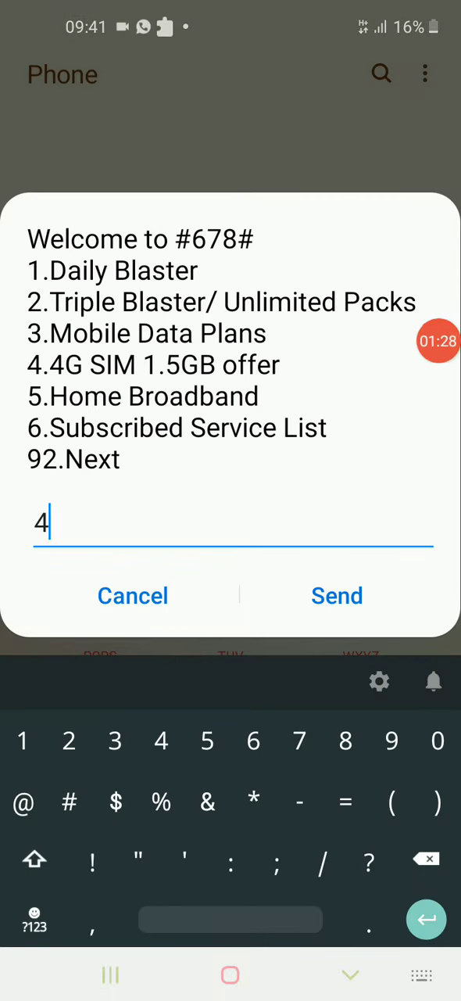
left_click(438, 341)
left_click(230, 500)
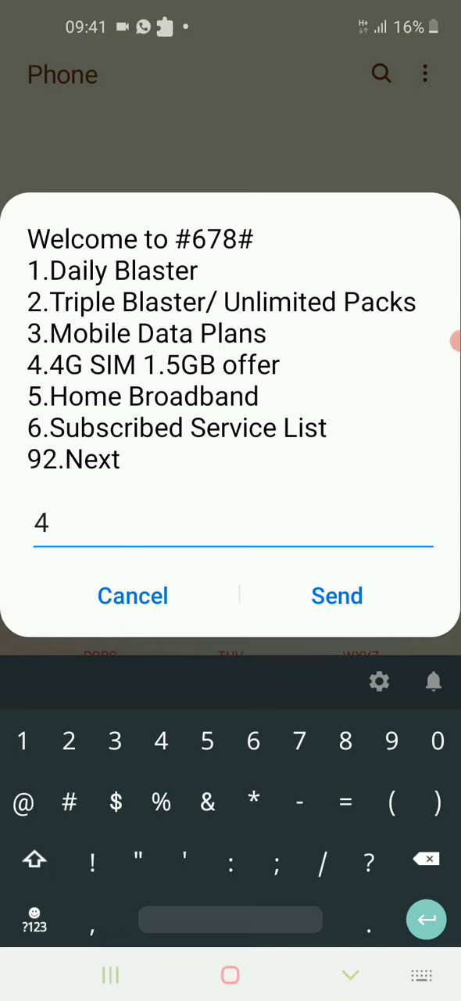
left_click(337, 596)
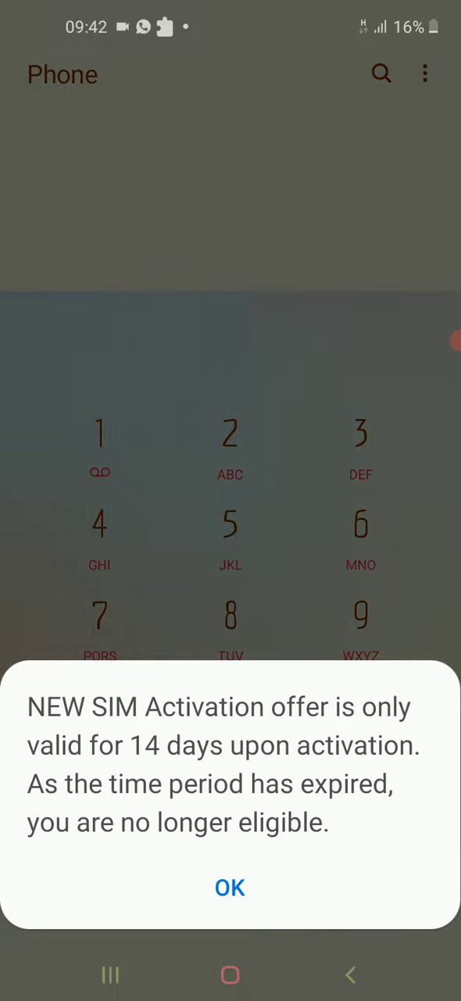
Close the expired-eligibility notice and return to the waterfall home screen.
left_click(452, 341)
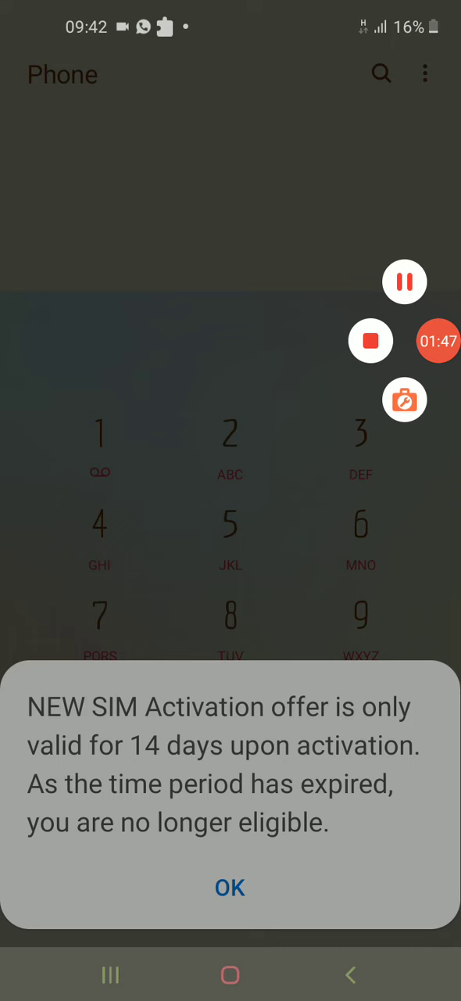
left_click(230, 975)
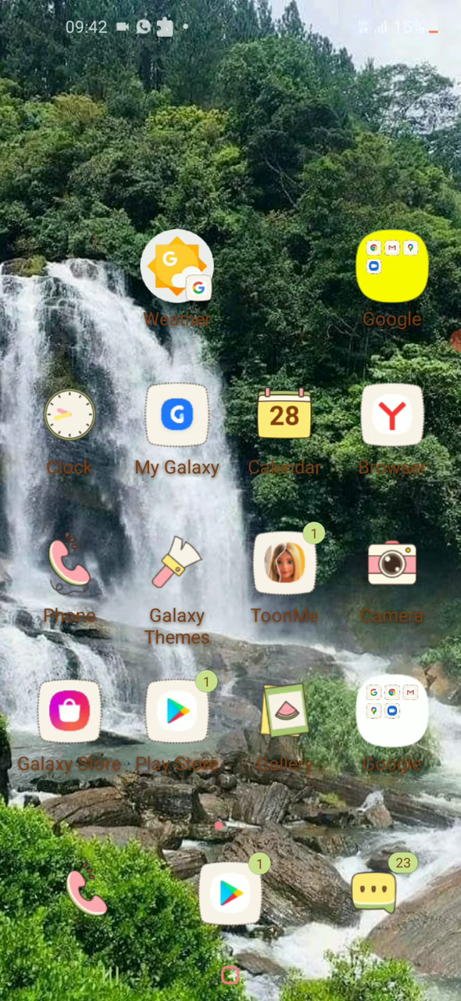
left_click(454, 341)
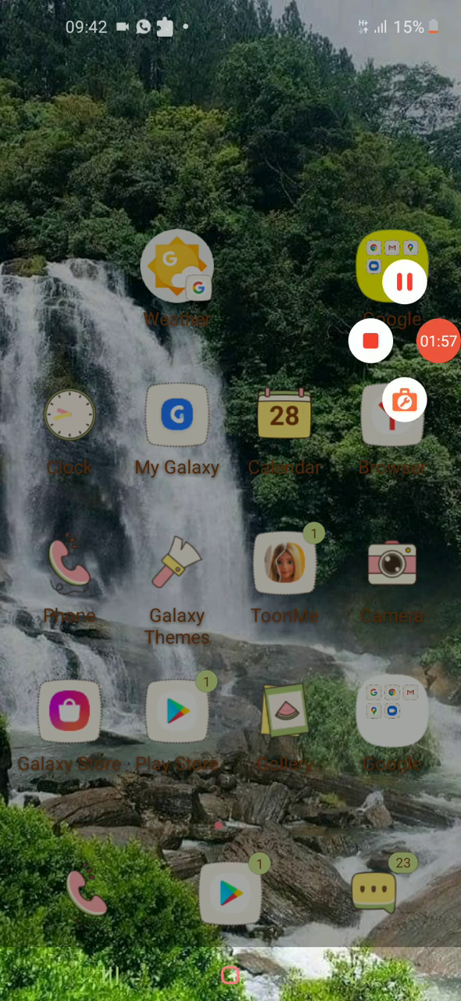
left_click(230, 500)
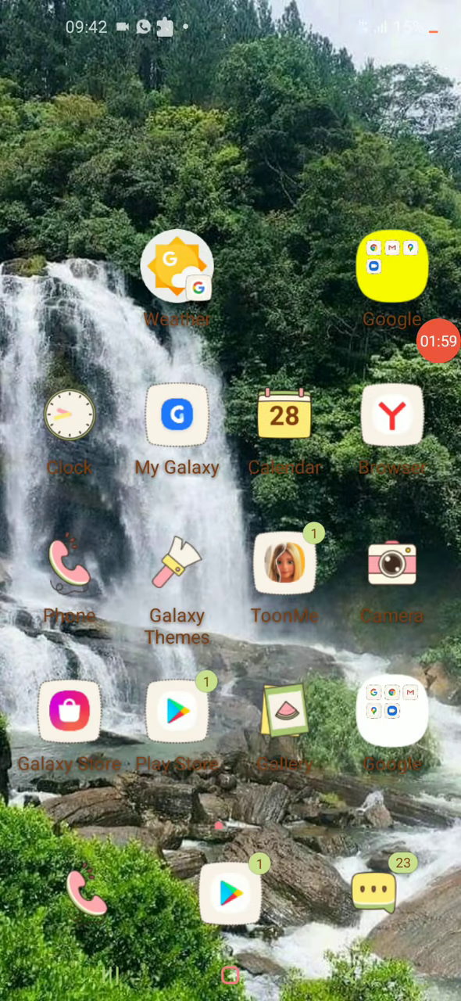